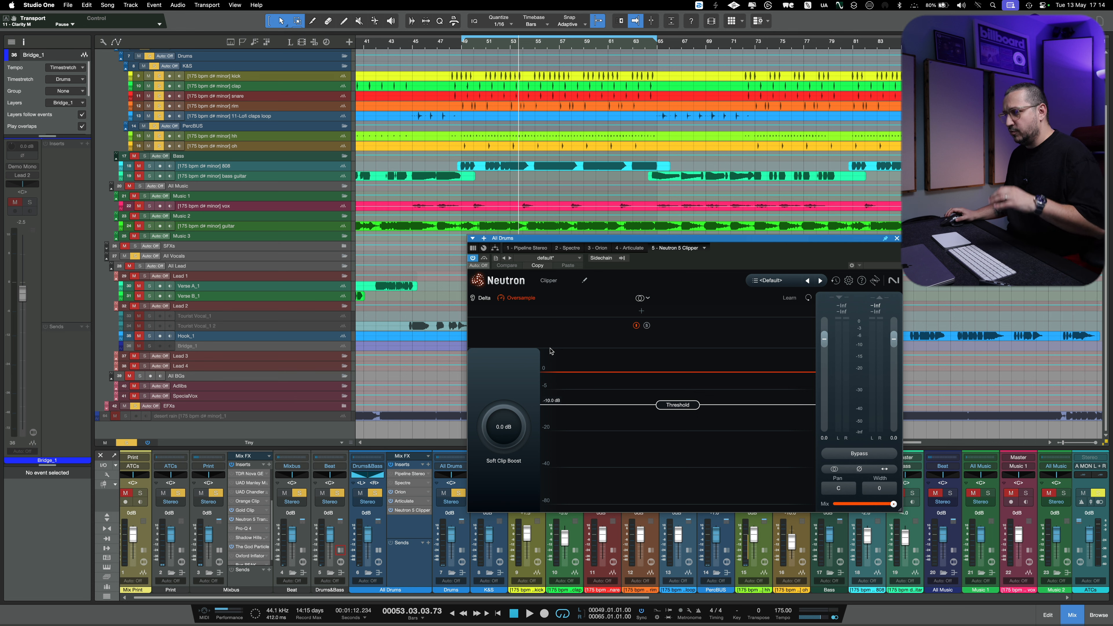
- Play the drums and compare the All Drums bus with Neutron Clipper bypassed and active
{"action": "key", "text": "space"}
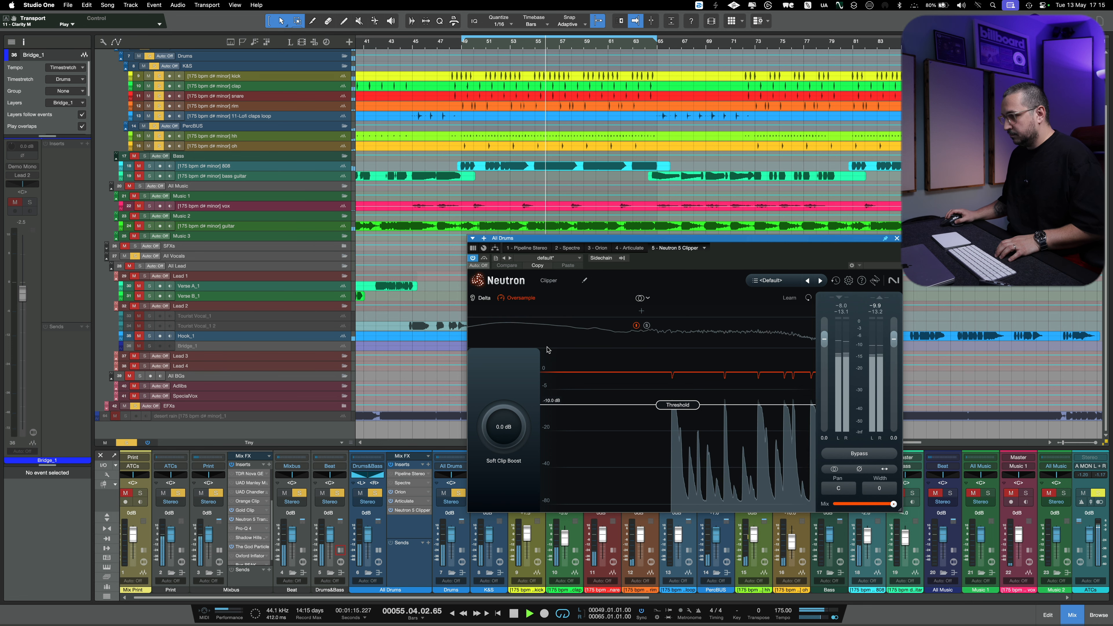
{"action": "left_click", "coordinate": [858, 454]}
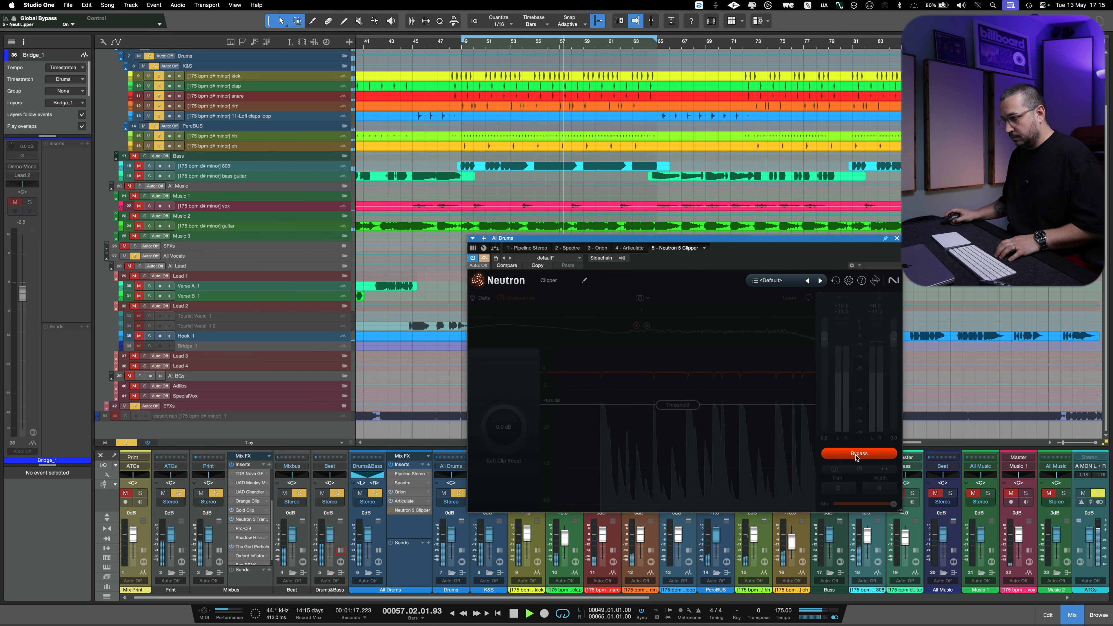
{"action": "left_click", "coordinate": [858, 455]}
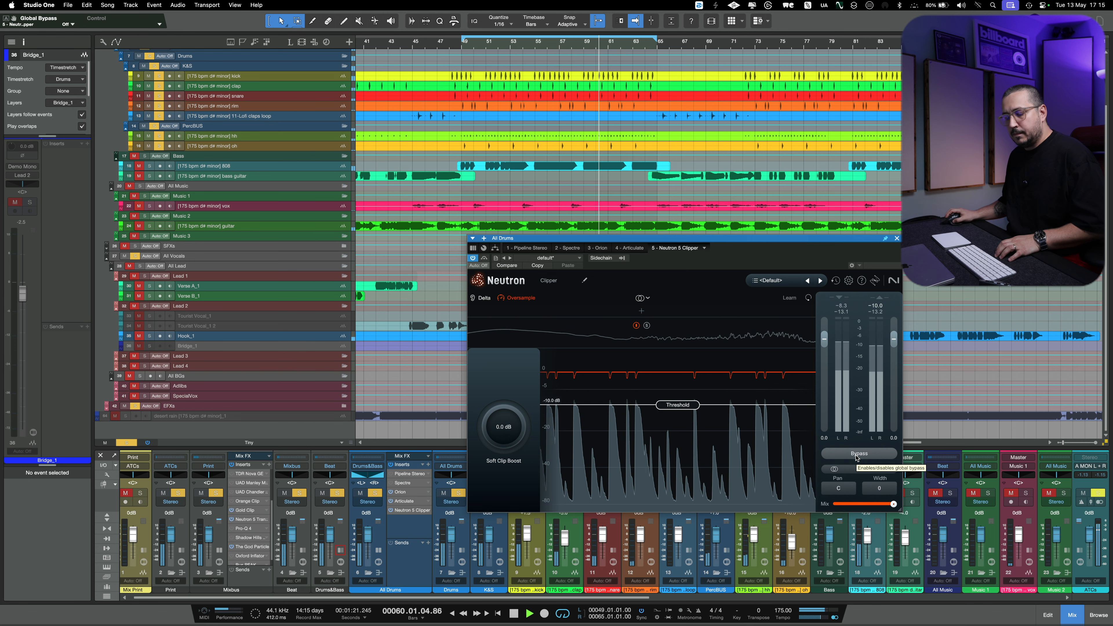
{"action": "left_click", "coordinate": [858, 454]}
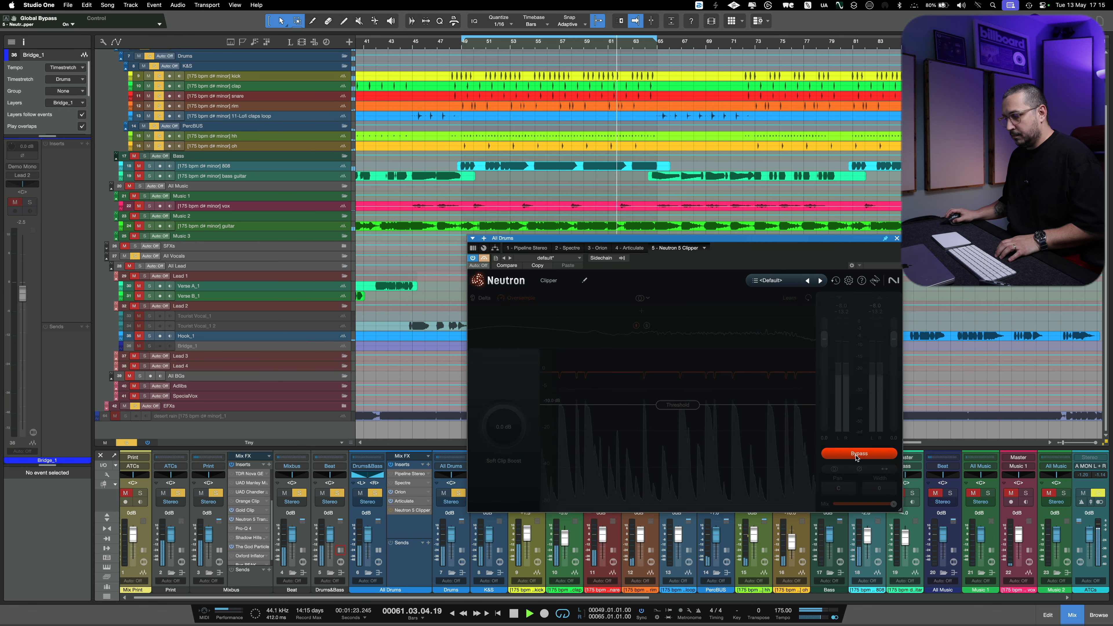
{"action": "left_click", "coordinate": [857, 454]}
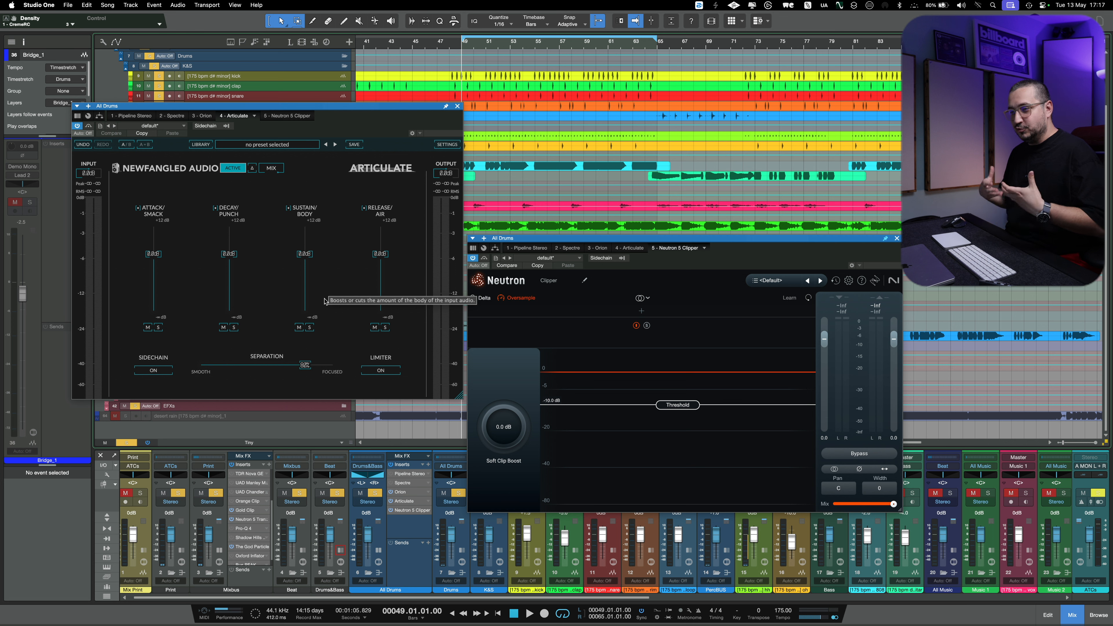
- Set Articulate's Attack/Smack level to about 4 dB and move Separation closer to Focused, soloing the attack during playback
{"action": "key", "text": "space"}
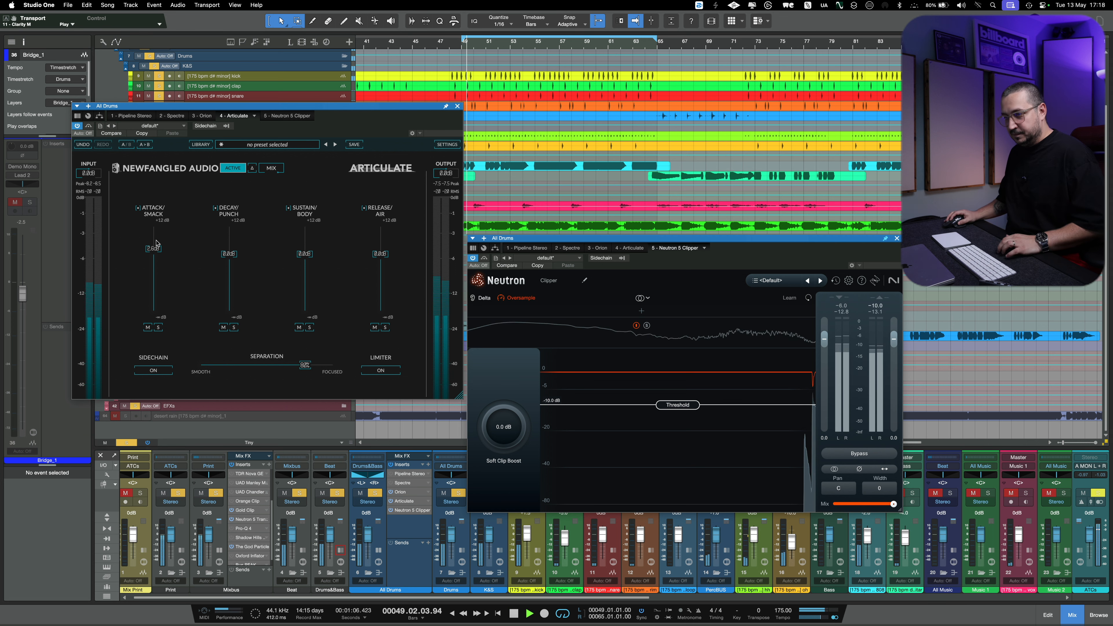
{"action": "left_click_drag", "start_coordinate": [159, 256], "coordinate": [159, 224]}
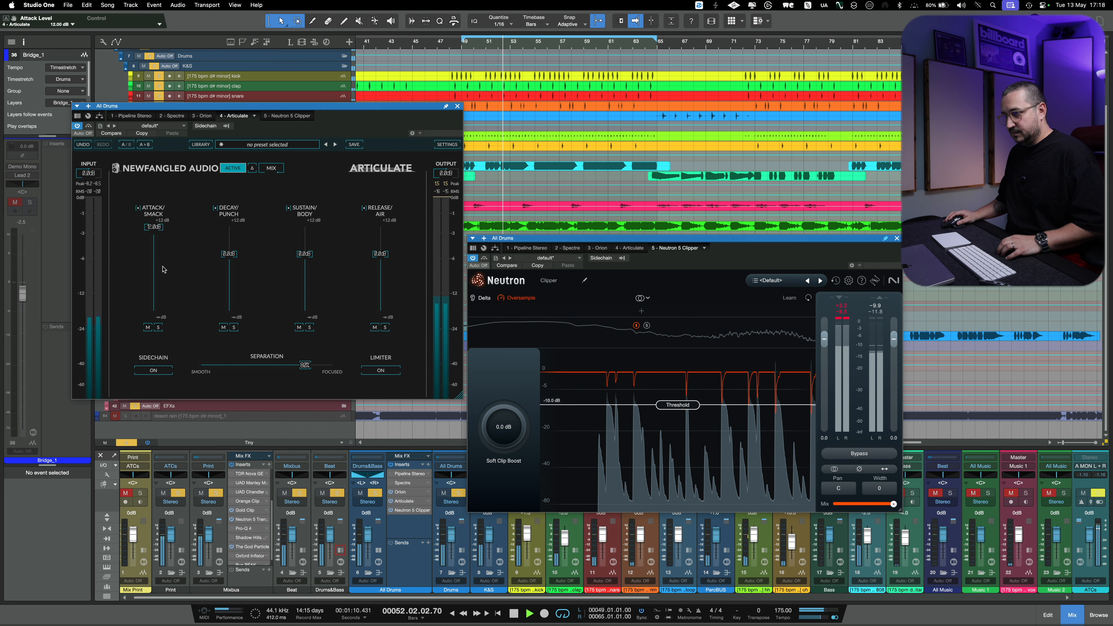
{"action": "left_click", "coordinate": [159, 327]}
{"action": "left_click_drag", "start_coordinate": [308, 369], "coordinate": [318, 374]}
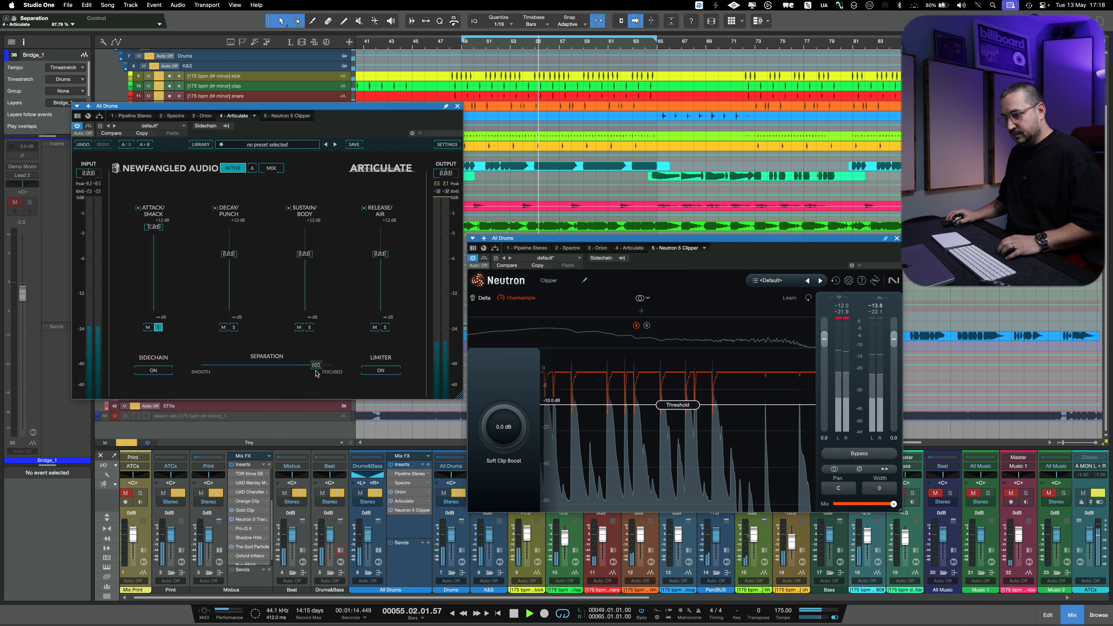
{"action": "left_click_drag", "start_coordinate": [153, 228], "coordinate": [158, 252]}
{"action": "left_click", "coordinate": [158, 327]}
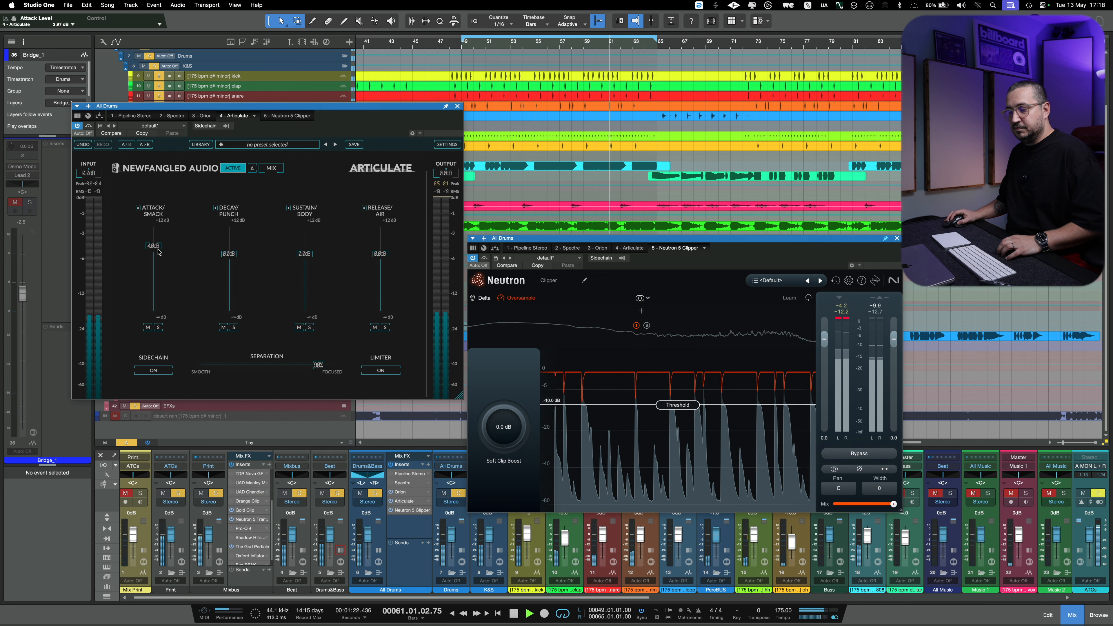
- Compare the drums with Articulate bypassed and active, and stop playback
{"action": "left_click", "coordinate": [89, 127]}
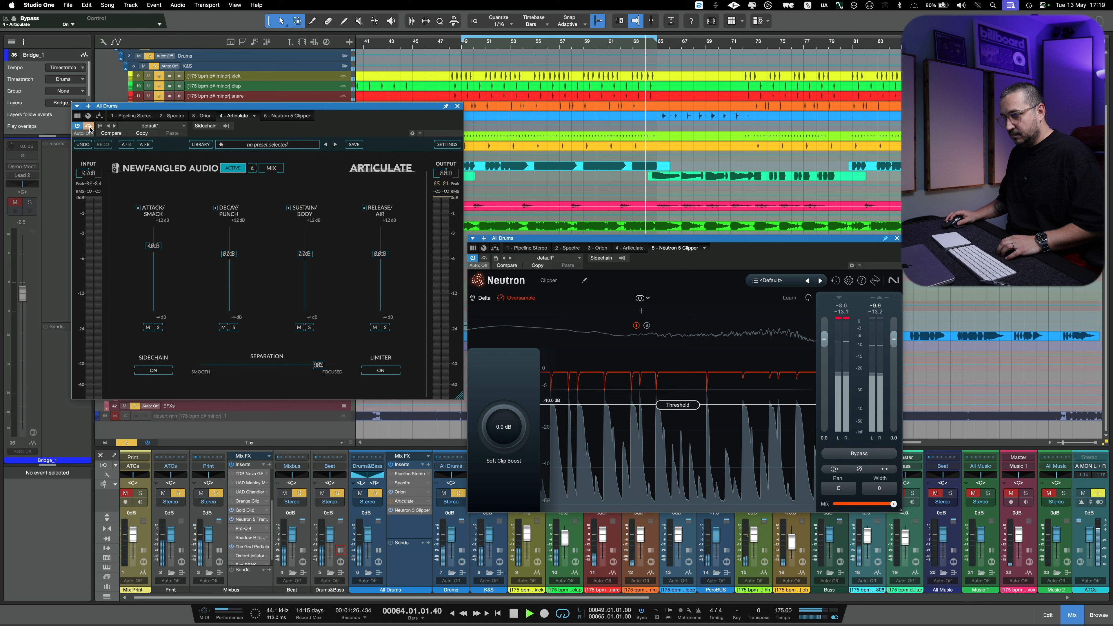
{"action": "left_click", "coordinate": [89, 126]}
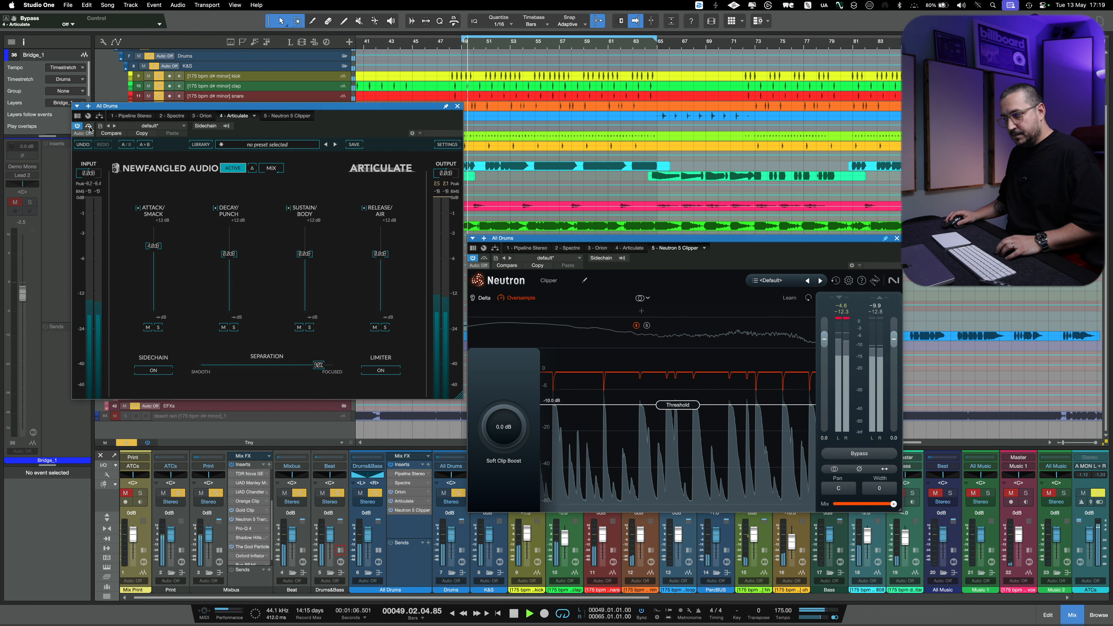
{"action": "key", "text": "space"}
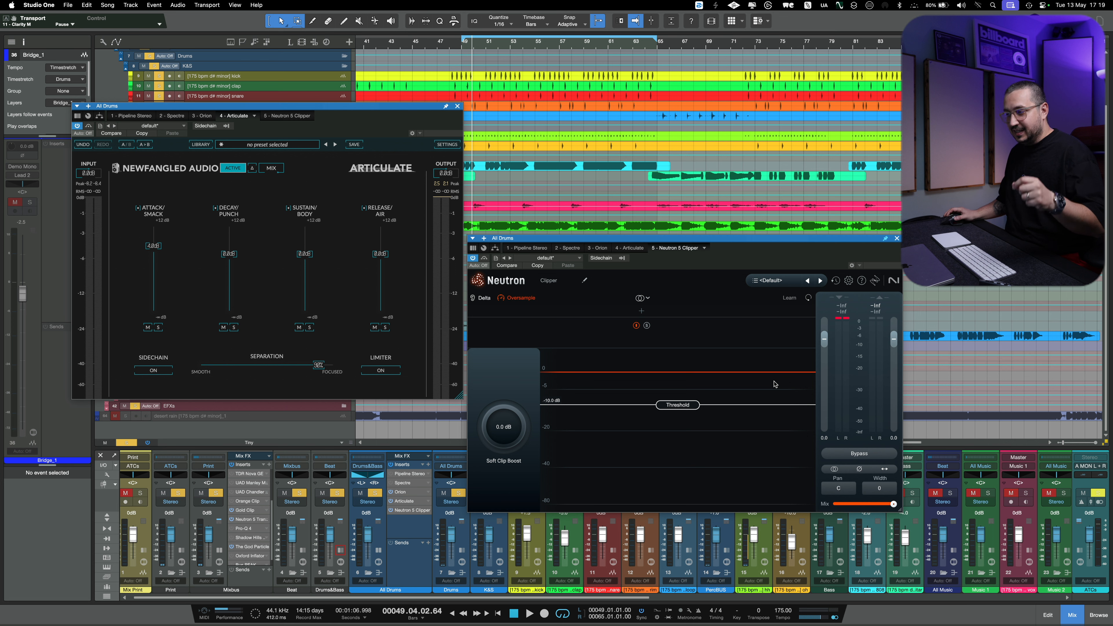
- Raise Articulate's Decay/Punch level to 3 dB during playback and compare against the bypassed sound
{"action": "key", "text": "space"}
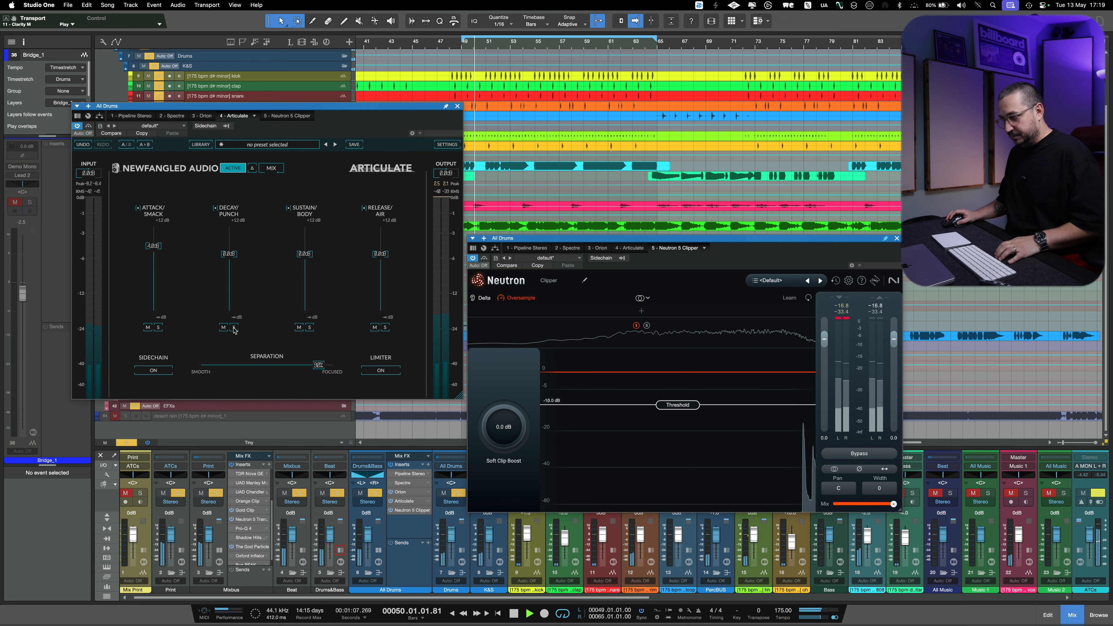
{"action": "left_click_drag", "start_coordinate": [230, 254], "coordinate": [236, 247]}
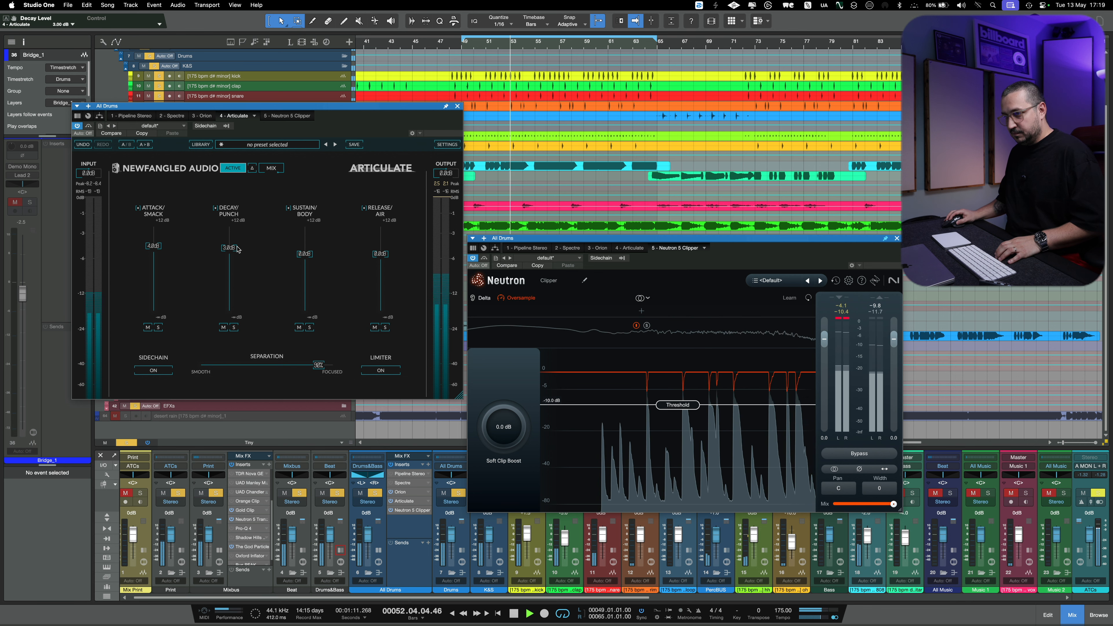
{"action": "left_click", "coordinate": [88, 126]}
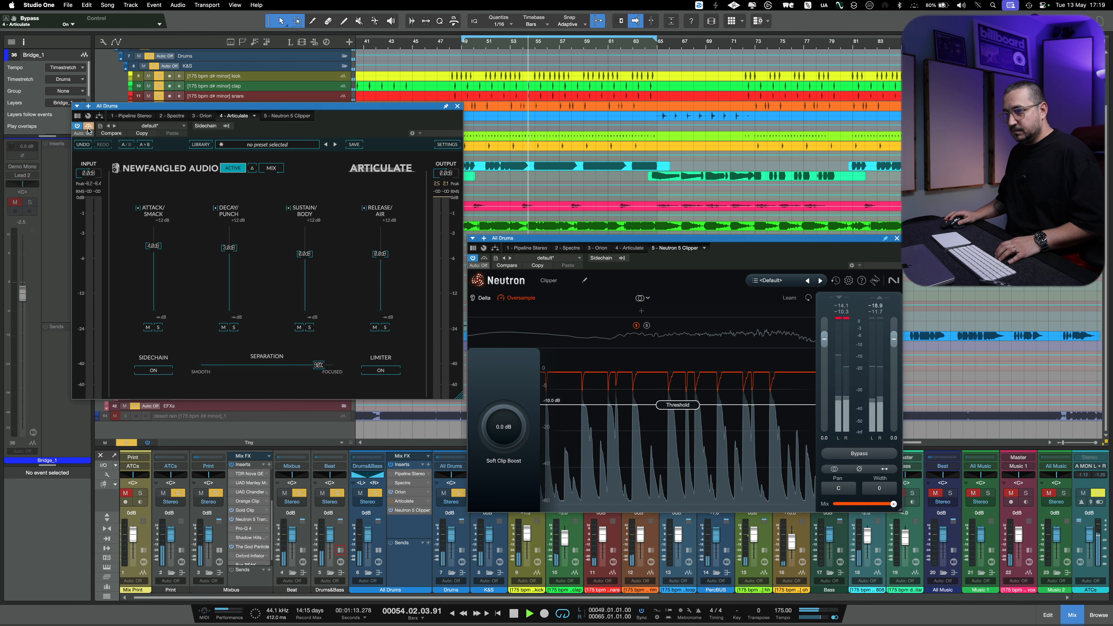
{"action": "left_click", "coordinate": [88, 126]}
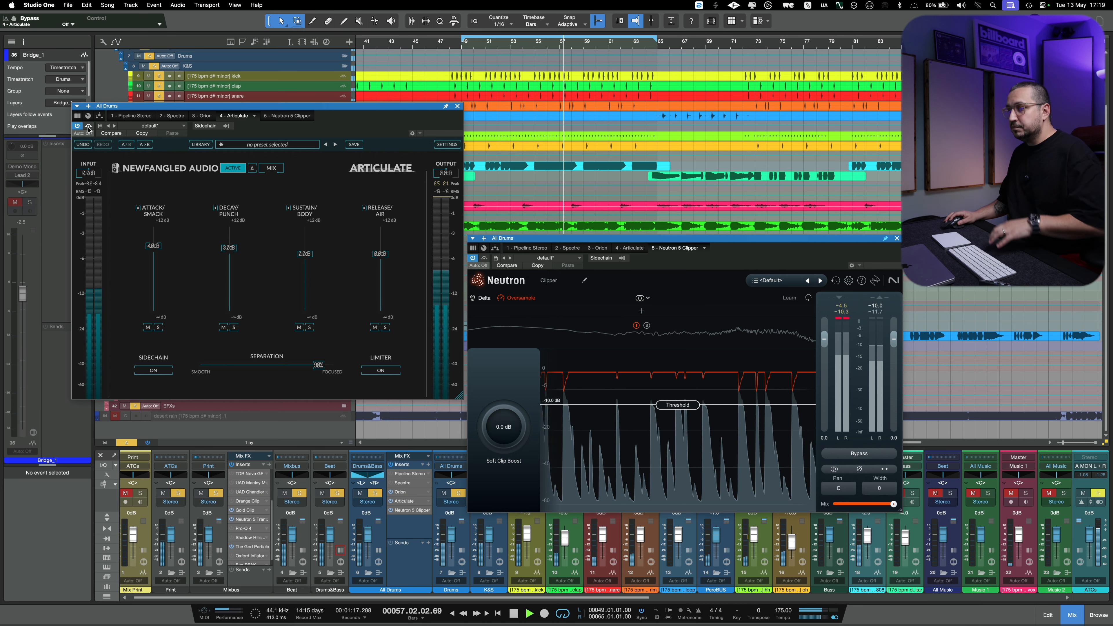
- Raise Articulate's Release/Air level to about 2.9 dB and compare the drums with the plugin bypassed and active
{"action": "left_click_drag", "start_coordinate": [388, 256], "coordinate": [388, 251]}
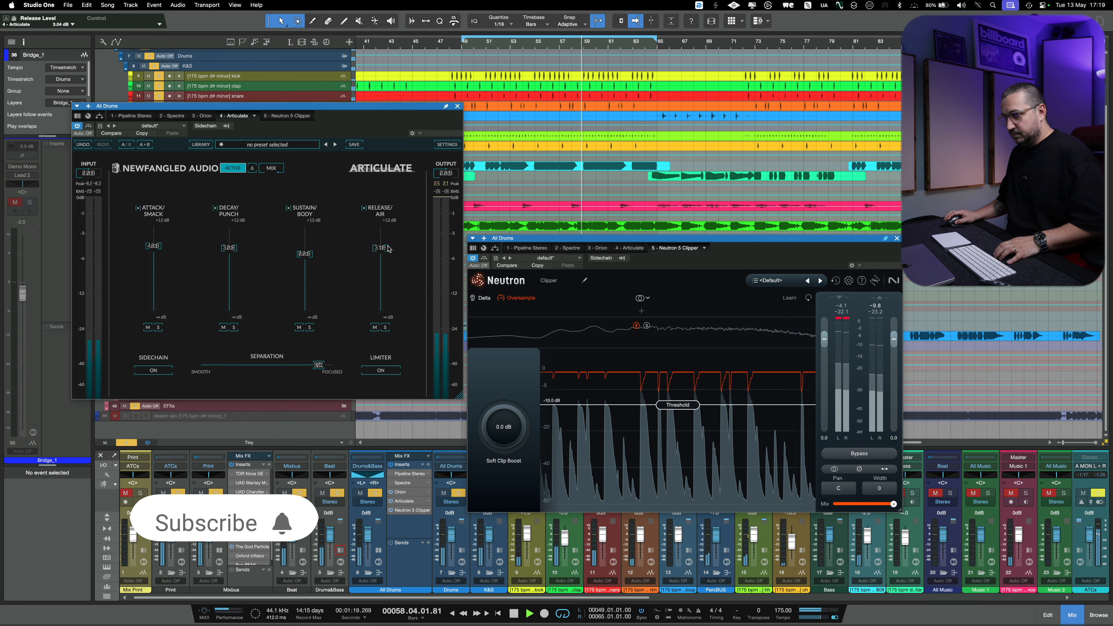
{"action": "scroll", "coordinate": [387, 248], "scroll_direction": "up", "scroll_amount": 3}
{"action": "scroll", "coordinate": [387, 248], "scroll_direction": "down", "scroll_amount": 2}
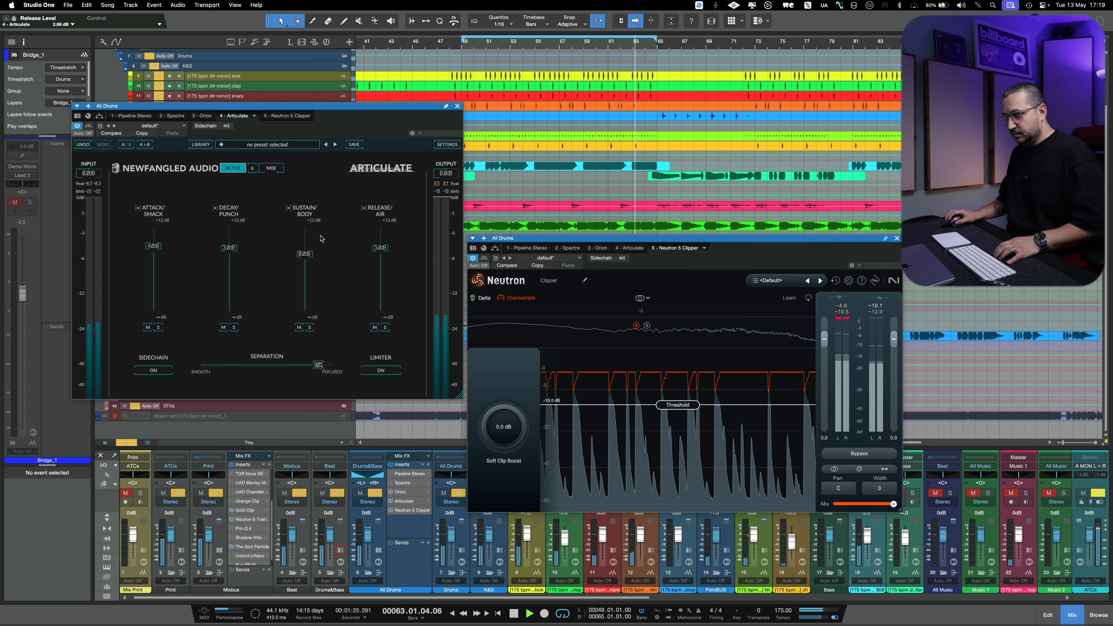
{"action": "left_click", "coordinate": [91, 128]}
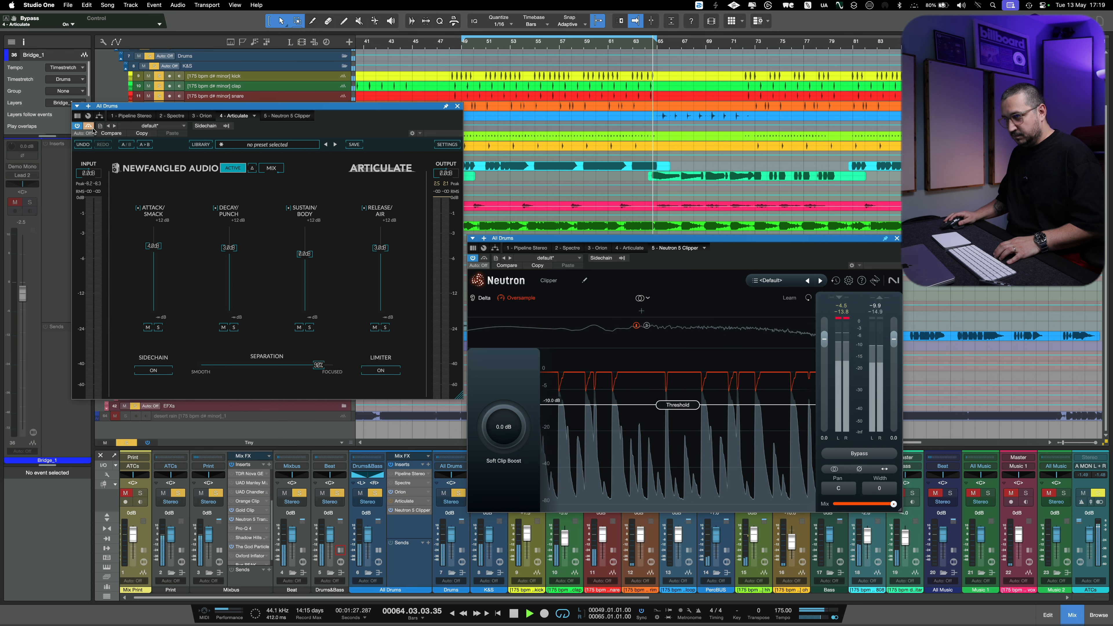
{"action": "left_click", "coordinate": [91, 127]}
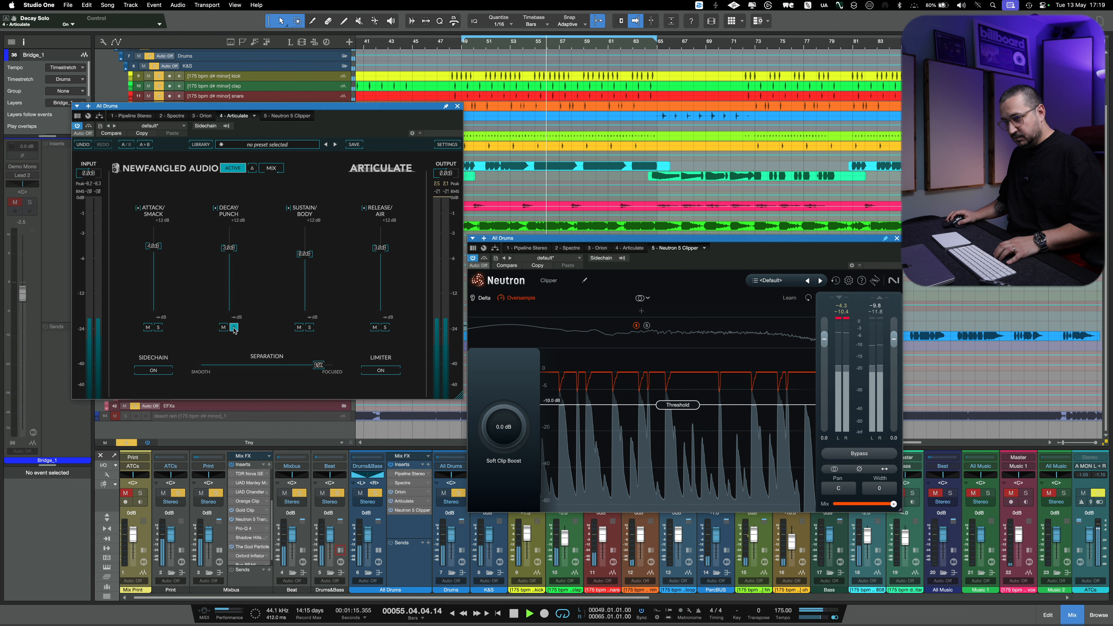
- Increase Articulate's Separation to about 95% and check the result against bypass
{"action": "left_click_drag", "start_coordinate": [318, 366], "coordinate": [324, 370]}
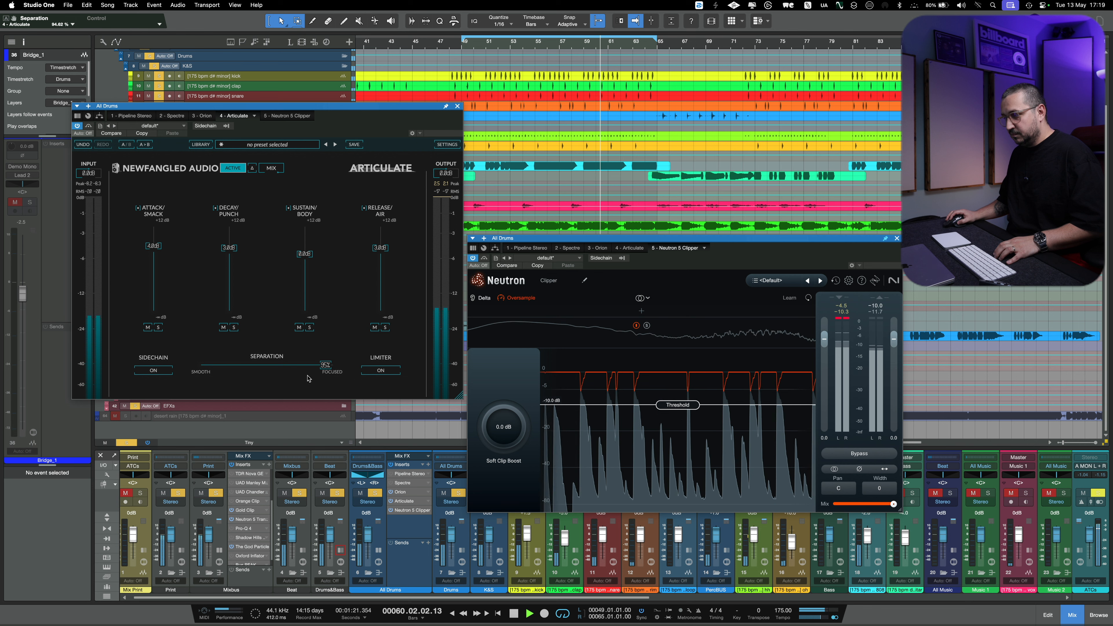
{"action": "left_click", "coordinate": [89, 126]}
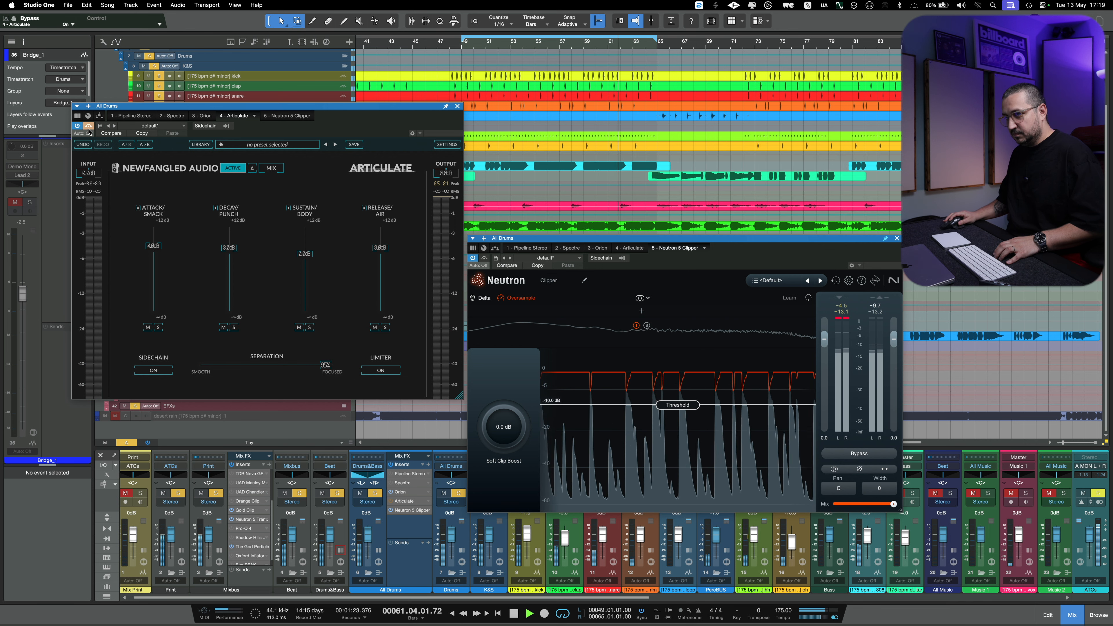
{"action": "left_click", "coordinate": [88, 126]}
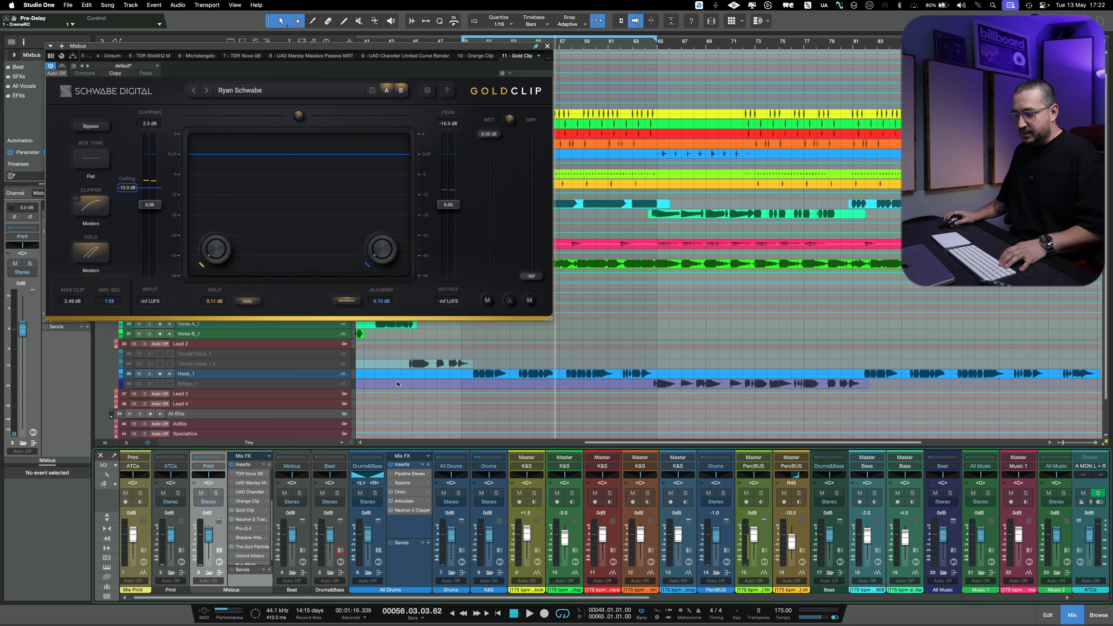
- Play the mix through Gold Clip on the Mixbus and set its ceiling to -9.0 dB
{"action": "key", "text": "space"}
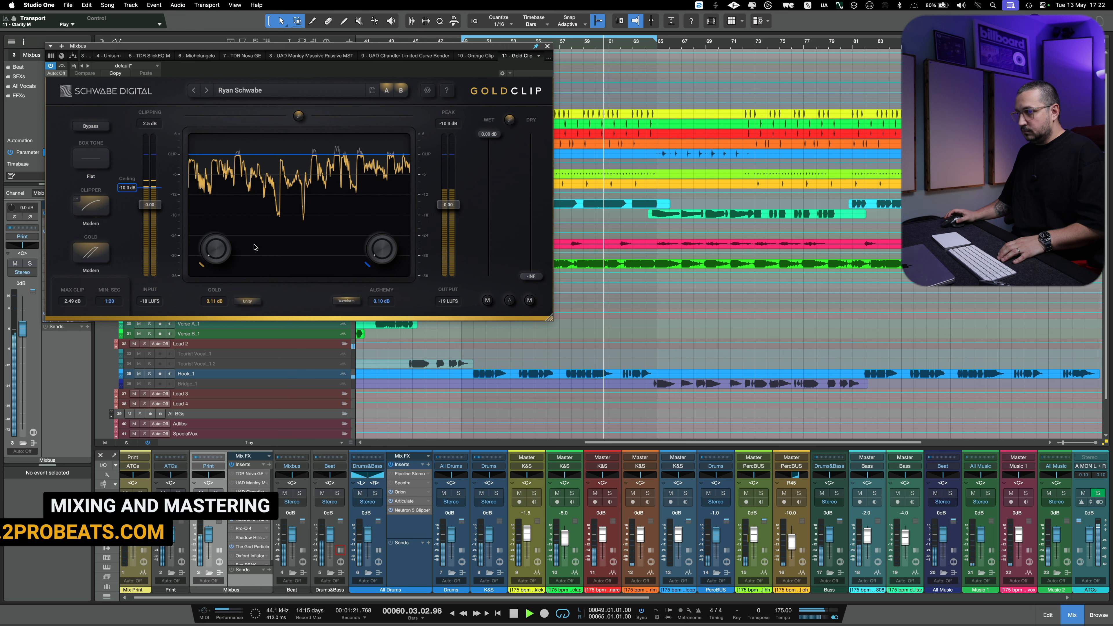
{"action": "key", "text": "space"}
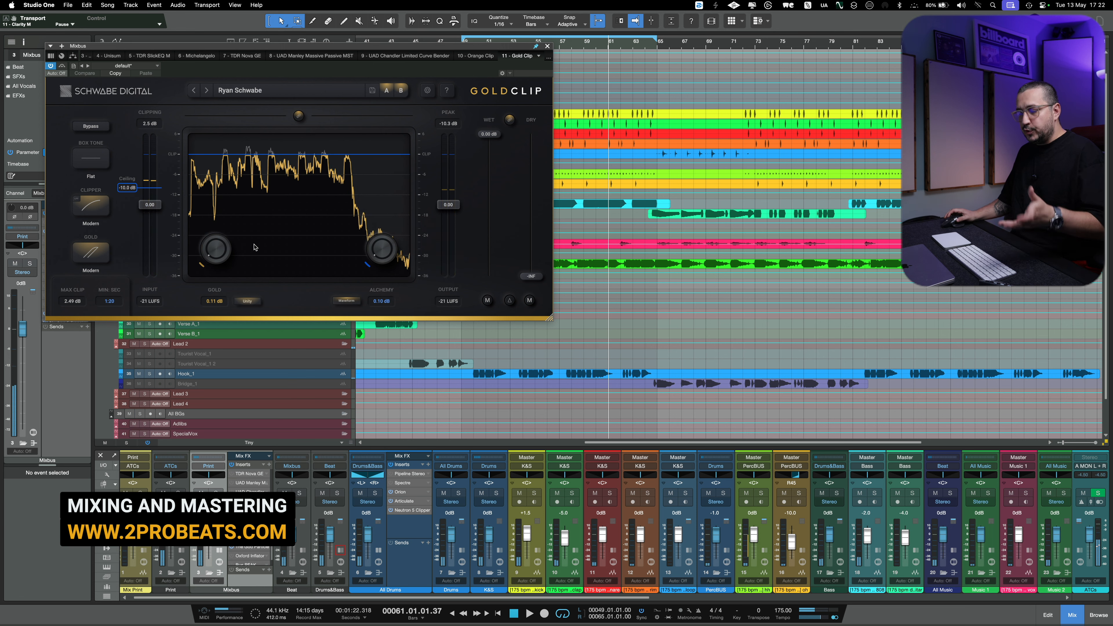
{"action": "left_click_drag", "start_coordinate": [119, 190], "coordinate": [121, 189]}
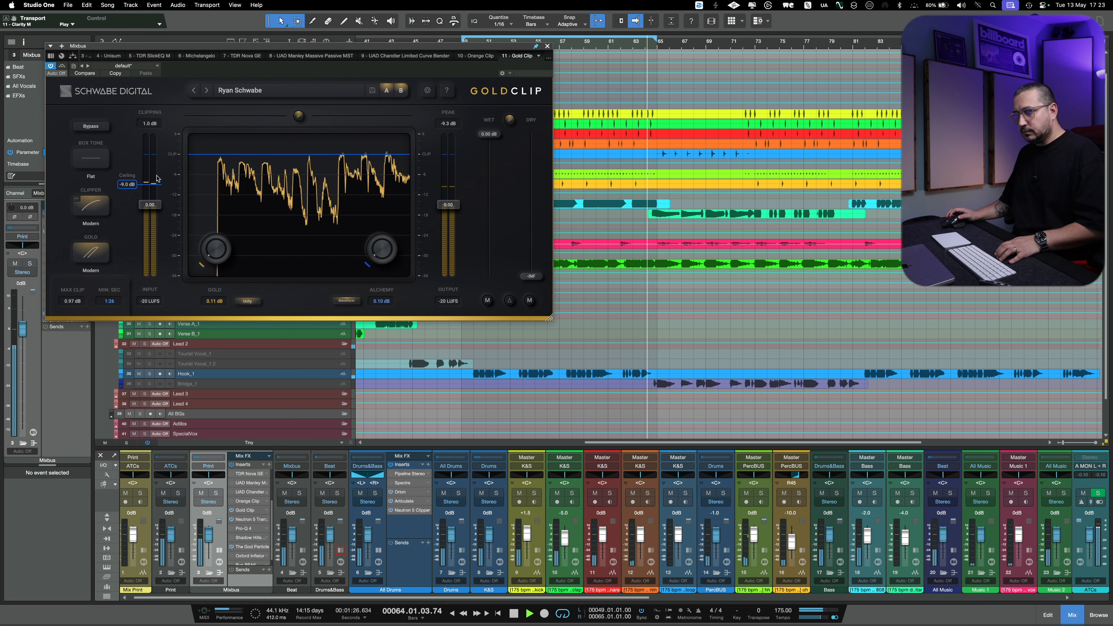
{"action": "key", "text": "space"}
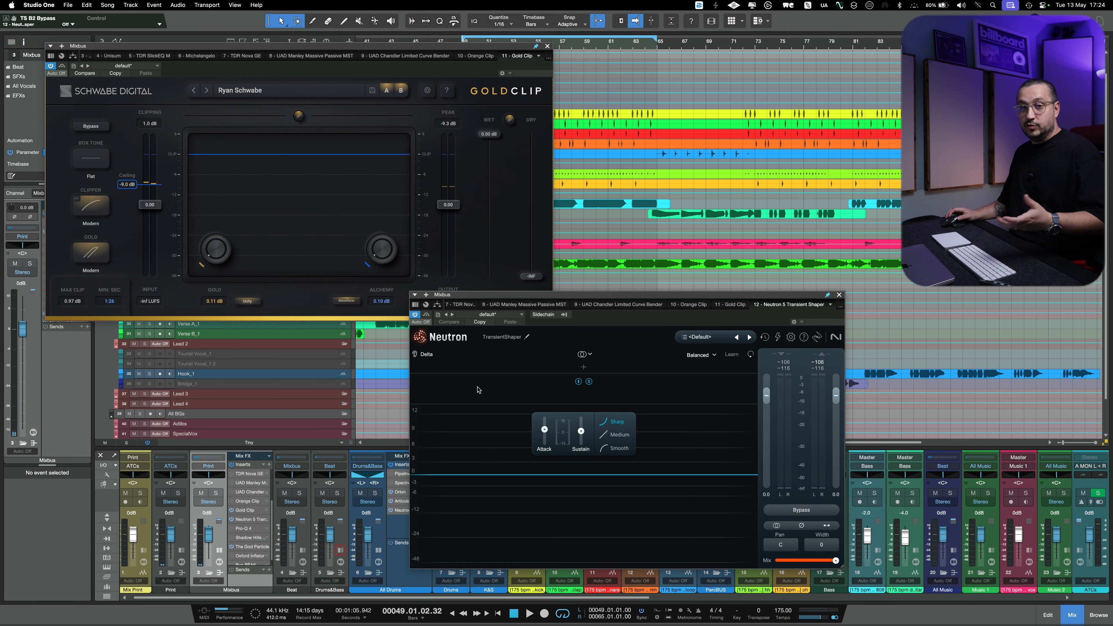
- Split Neutron's Transient Shaper on the Mixbus into three bands and shift the upper crossover slightly higher from 3.2 kHz
{"action": "left_click", "coordinate": [477, 368]}
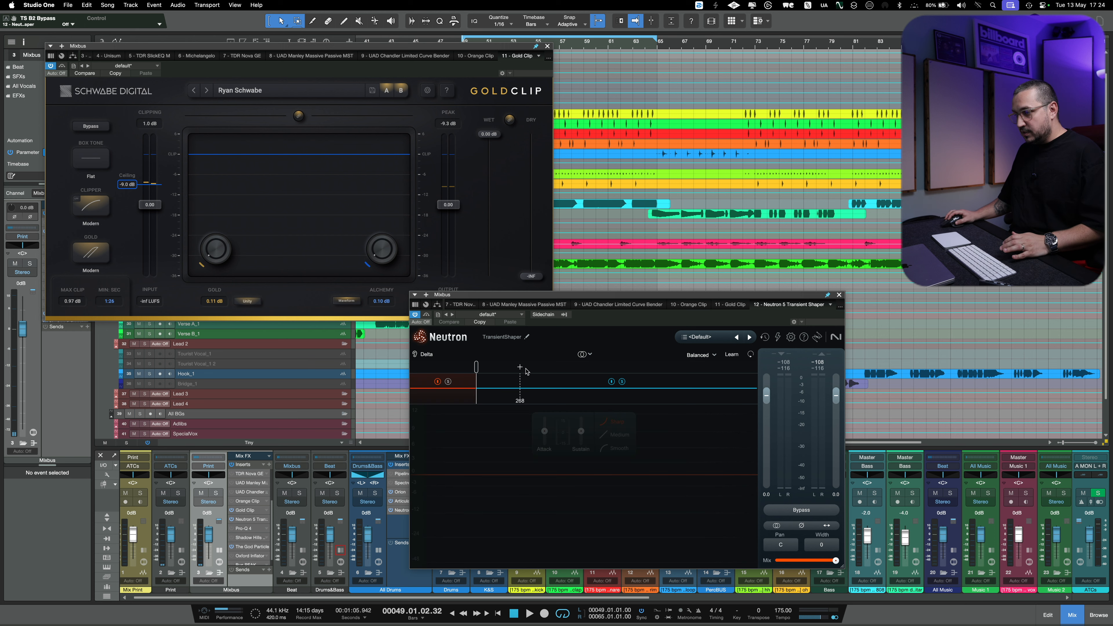
{"action": "left_click", "coordinate": [655, 369]}
{"action": "left_click_drag", "start_coordinate": [655, 367], "coordinate": [673, 368]}
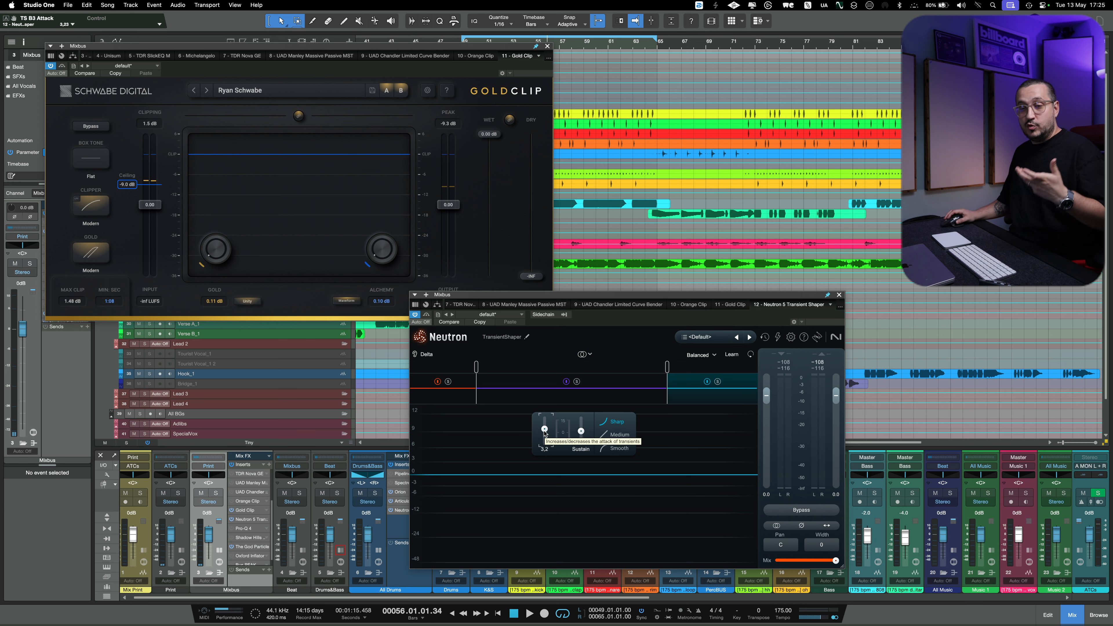
- Set the Transient Shaper's high-band Attack to about 4.1 while the mix plays
{"action": "scroll", "coordinate": [545, 435], "scroll_direction": "up", "scroll_amount": 2}
{"action": "key", "text": "space"}
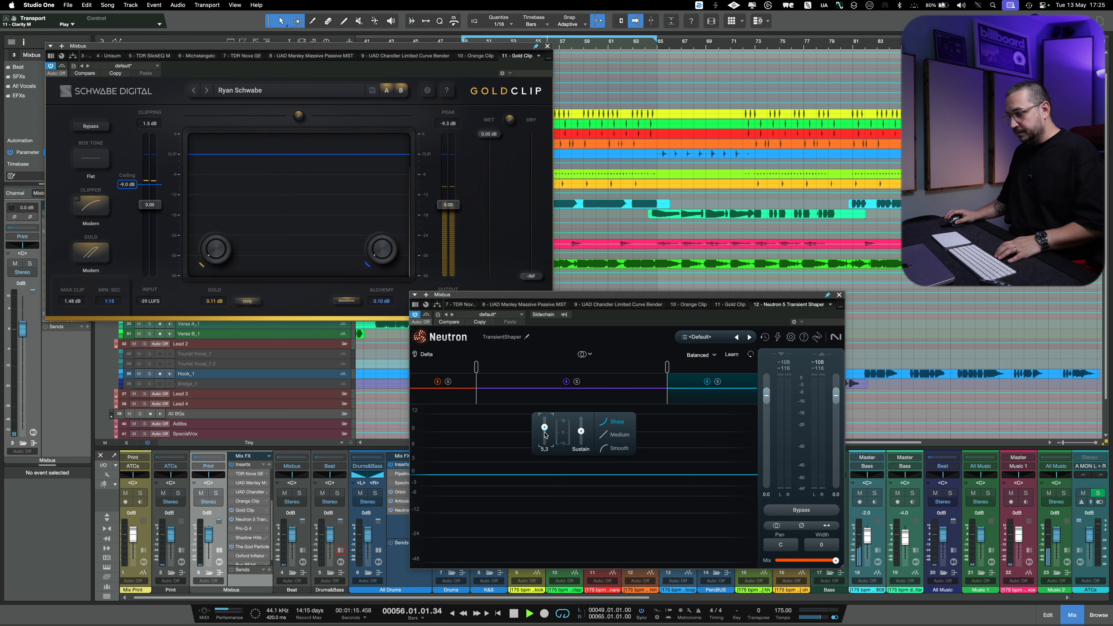
{"action": "mouse_move", "coordinate": [545, 435]}
{"action": "left_mouse_down"}
{"action": "mouse_move", "coordinate": [548, 369]}
{"action": "mouse_move", "coordinate": [547, 445]}
{"action": "mouse_move", "coordinate": [548, 429]}
{"action": "left_mouse_up"}
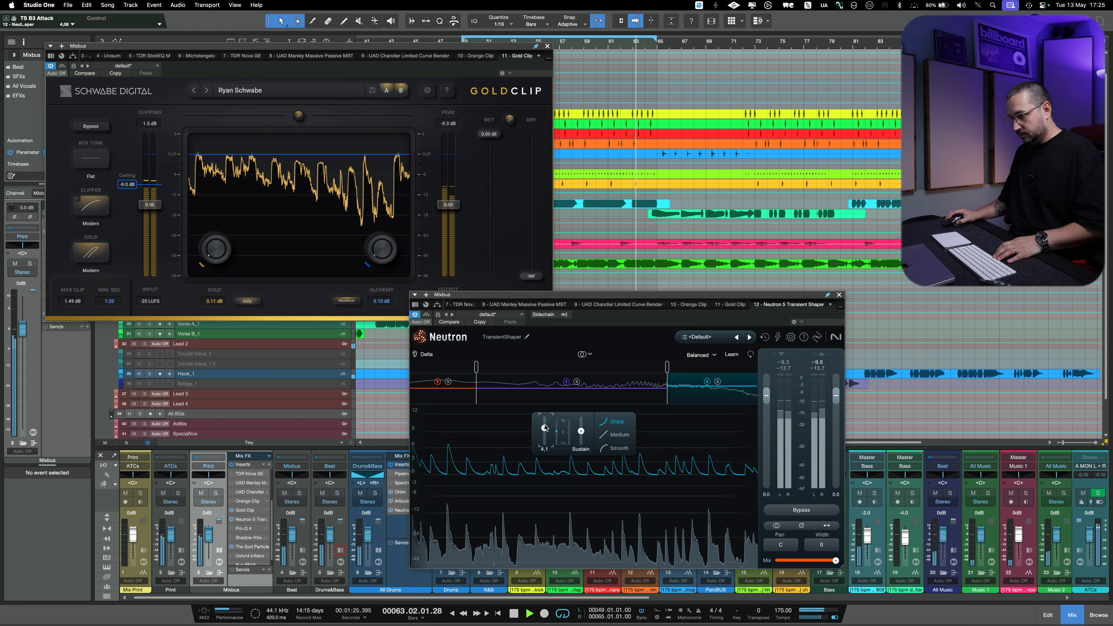
- Raise the Transient Shaper's lower crossover to just above 439 Hz and play the mix with the middle band soloed
{"action": "left_click", "coordinate": [579, 386]}
{"action": "key", "text": "space"}
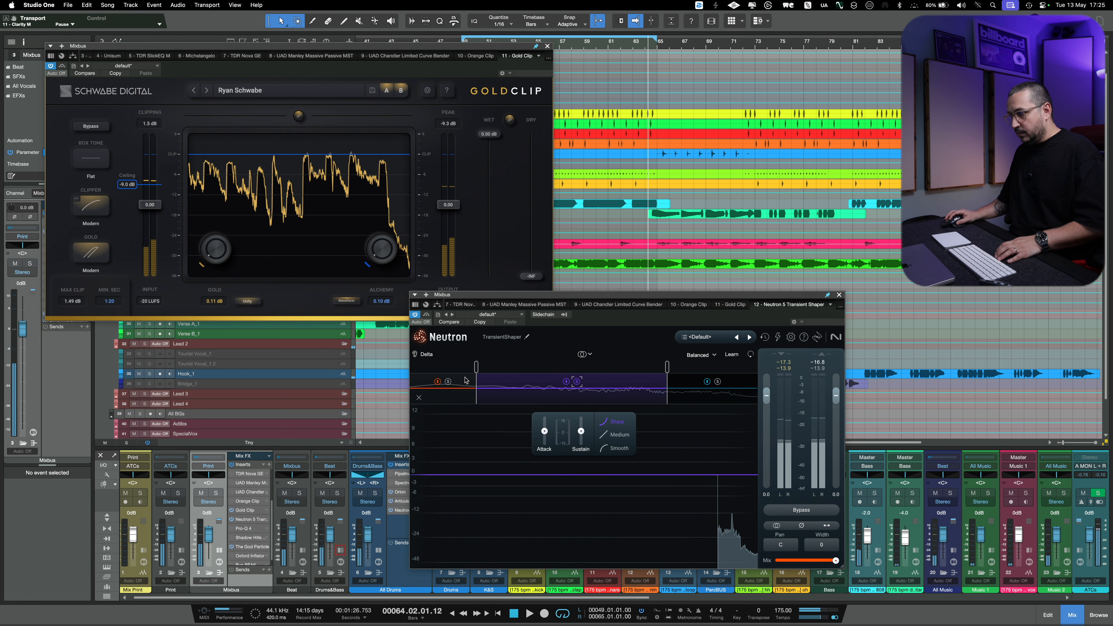
{"action": "left_click_drag", "start_coordinate": [477, 378], "coordinate": [485, 372]}
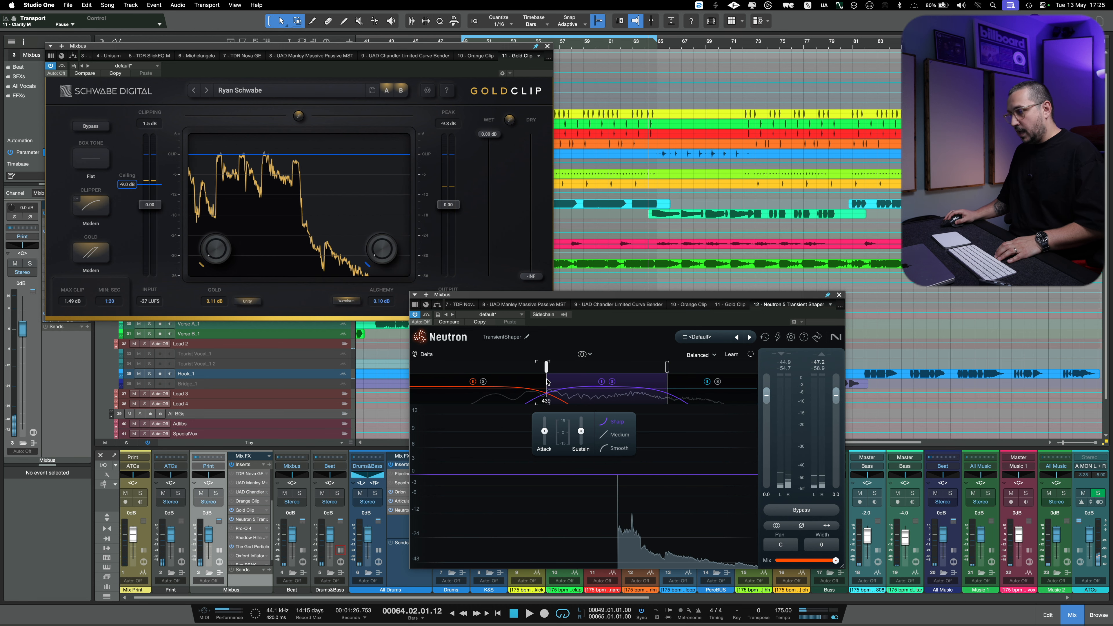
{"action": "left_click_drag", "start_coordinate": [550, 383], "coordinate": [554, 383]}
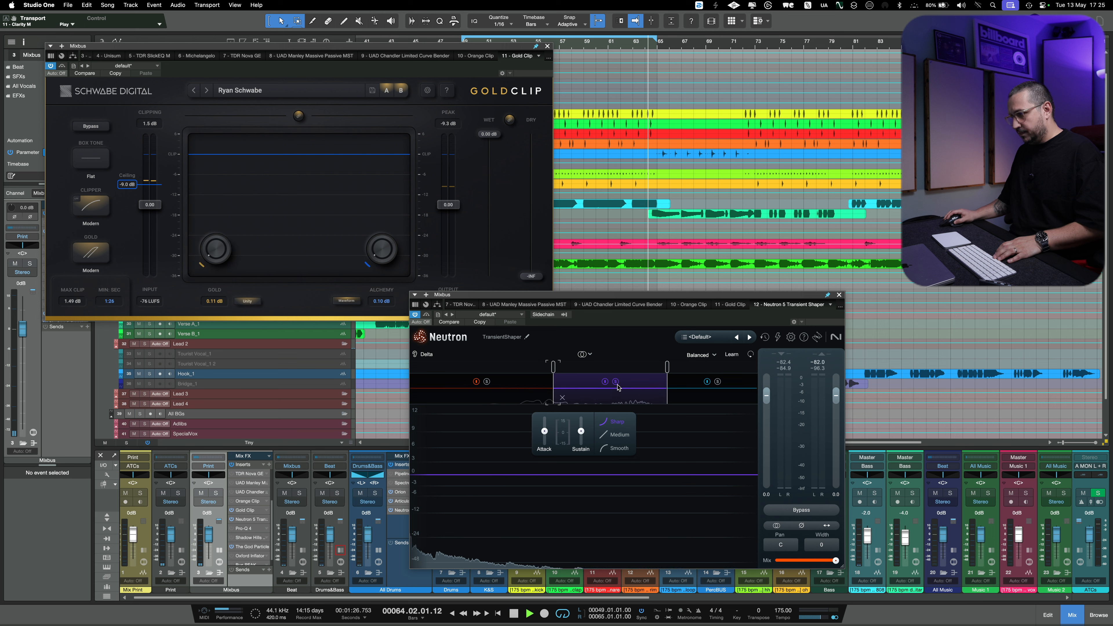
{"action": "key", "text": "space"}
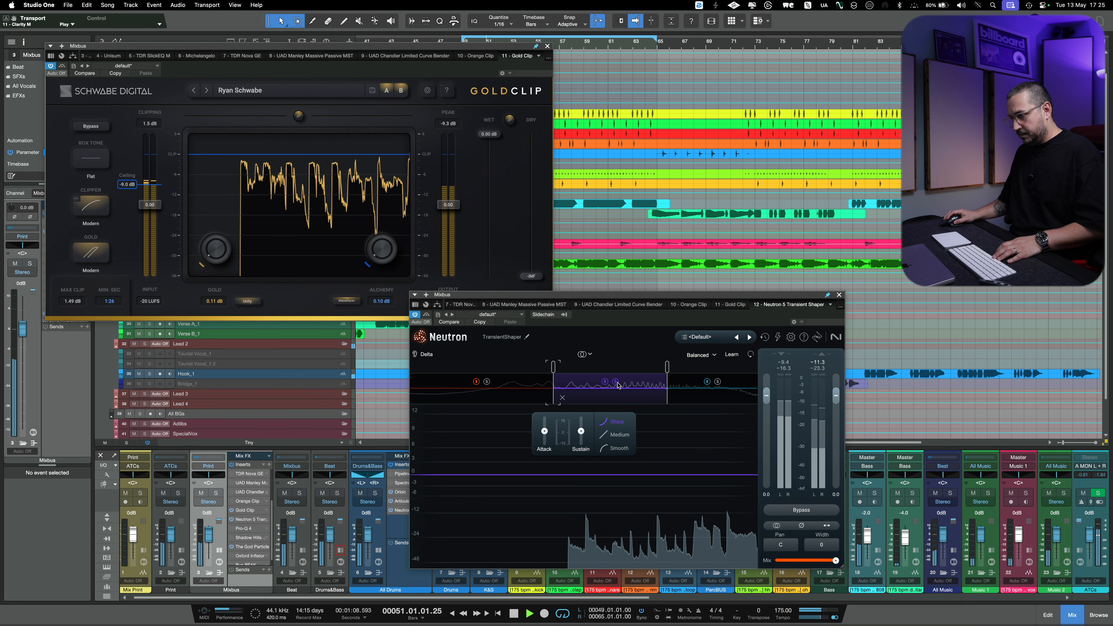
- Set the Transient Shaper's low-band Attack to 2.0 and compare the playing mix with the plug-in bypassed and active
{"action": "left_click_drag", "start_coordinate": [543, 412], "coordinate": [553, 475]}
{"action": "left_click", "coordinate": [523, 393]}
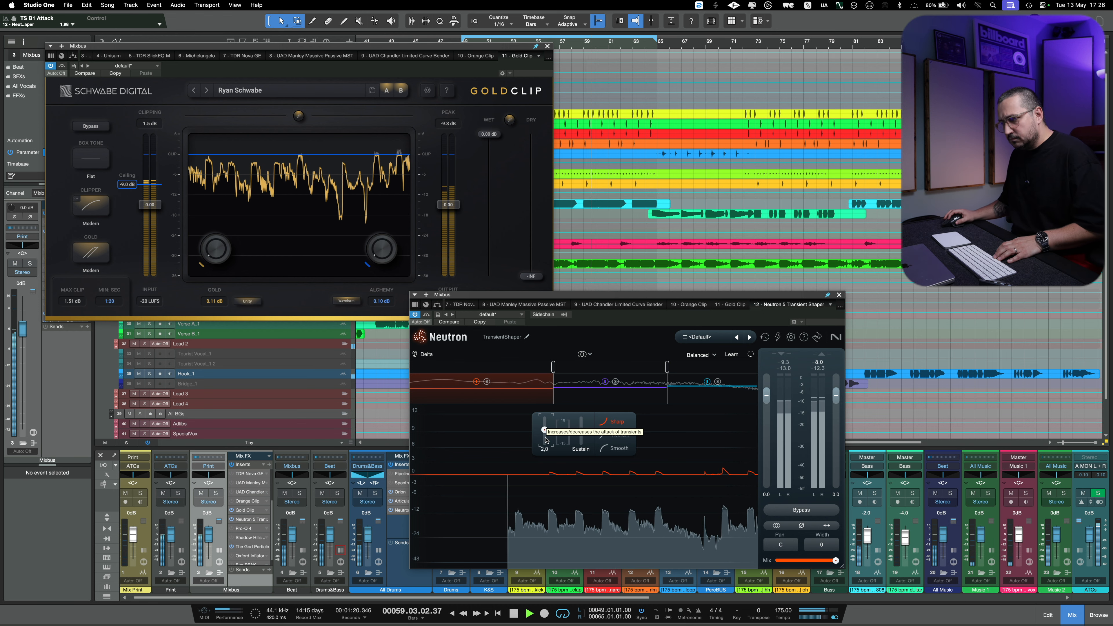
{"action": "left_click", "coordinate": [800, 510]}
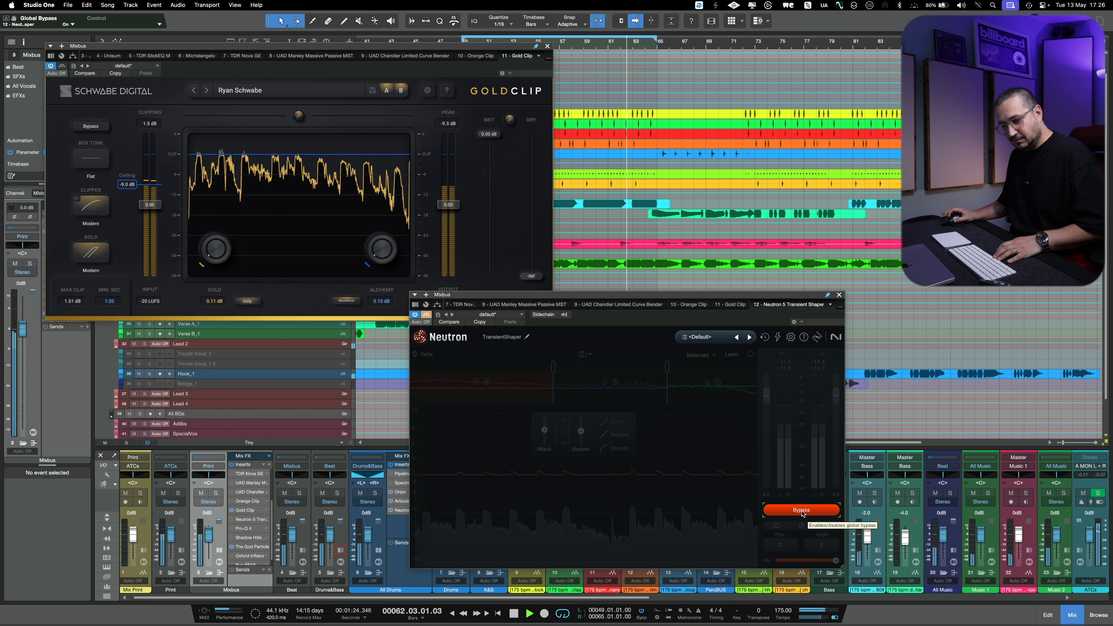
{"action": "left_click", "coordinate": [802, 510]}
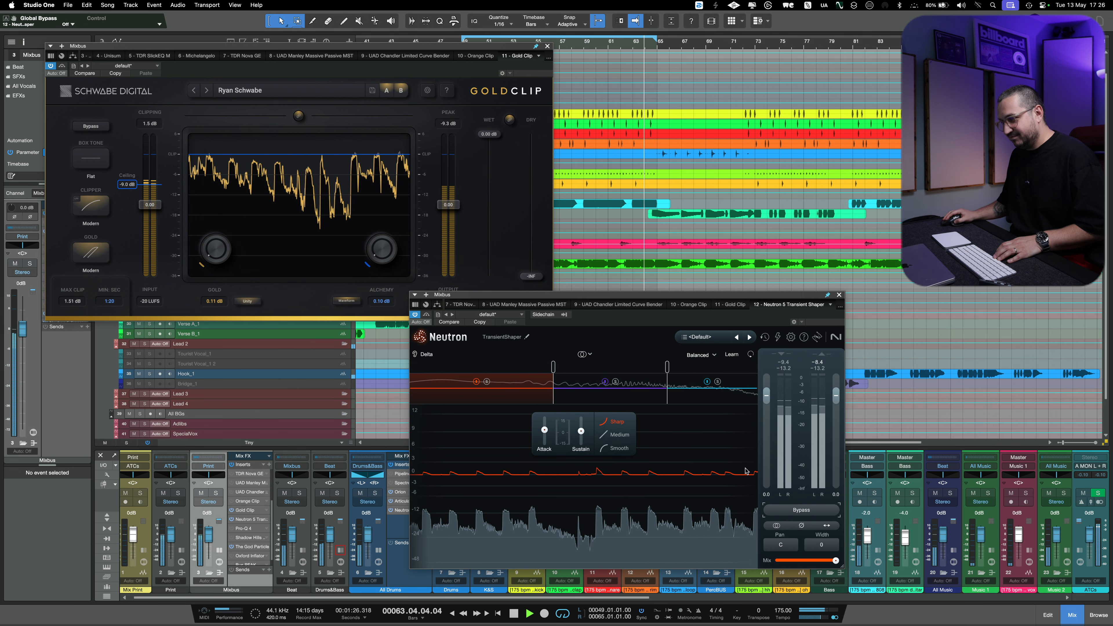
- Enter lower Attack values for the Transient Shaper's middle and high bands while the mix plays
{"action": "left_click", "coordinate": [609, 397]}
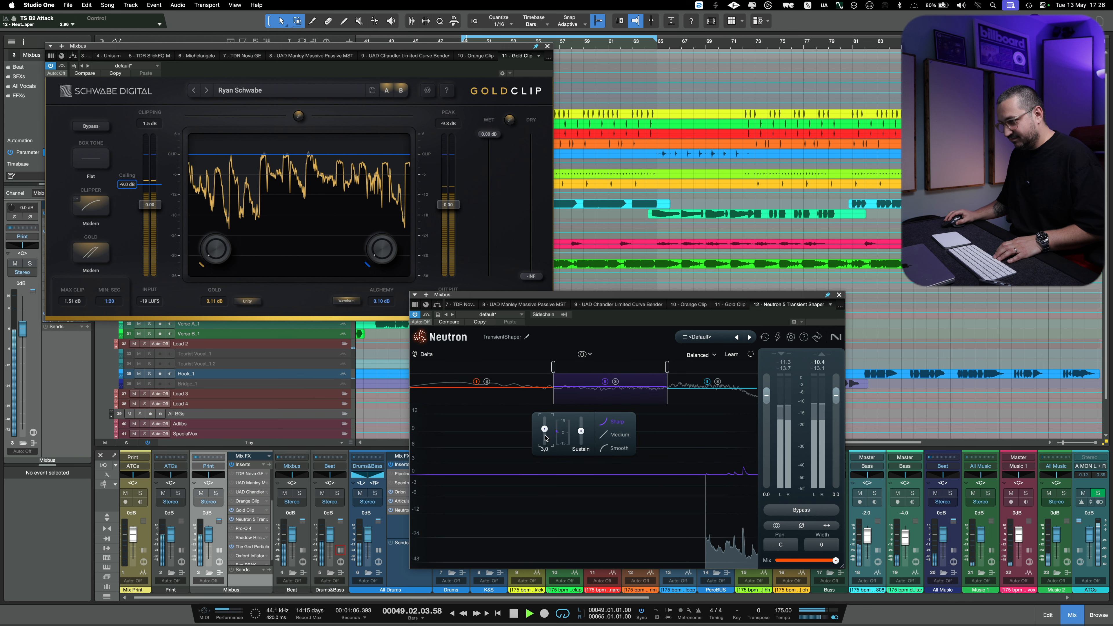
{"action": "left_click", "coordinate": [544, 450]}
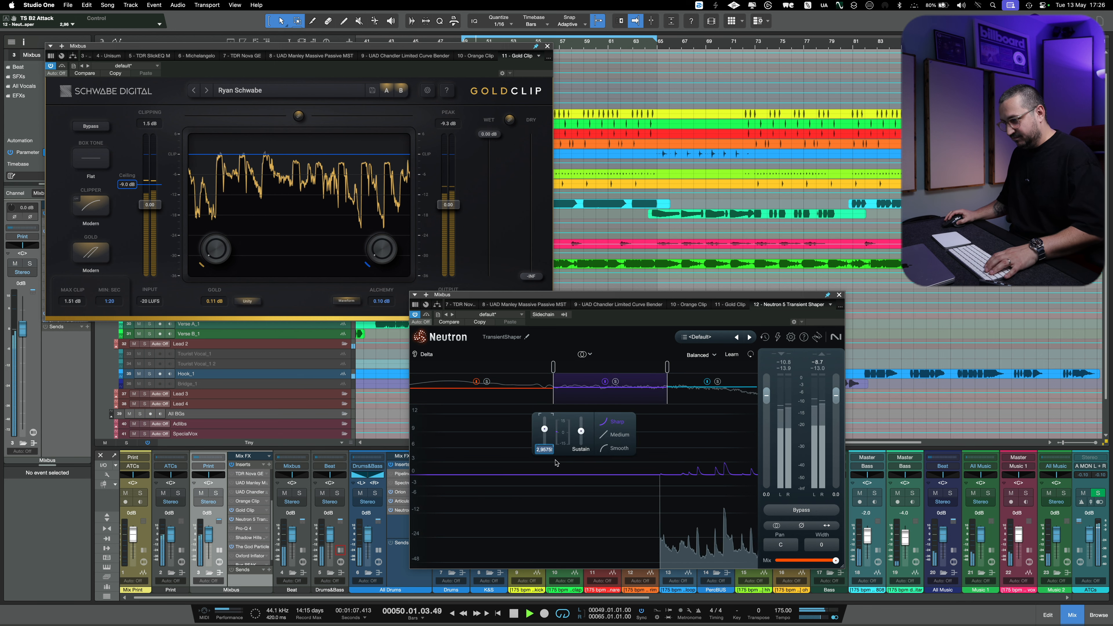
{"action": "left_click", "coordinate": [710, 404]}
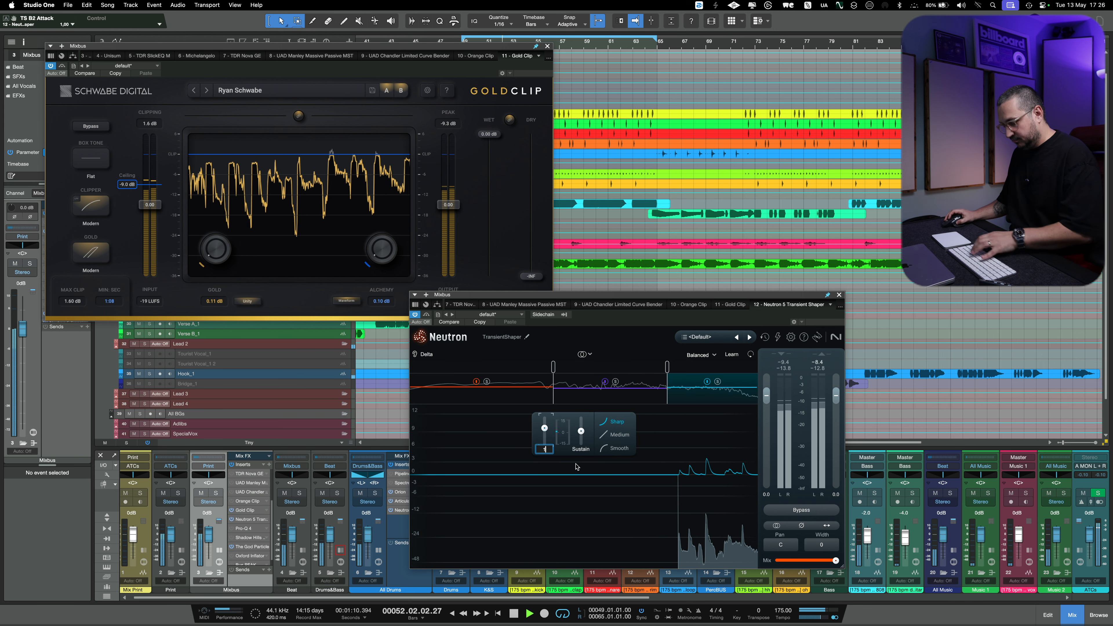
- Set the Transient Shaper's low-band Attack to 0.5 and stop playback
{"action": "left_click", "coordinate": [484, 401]}
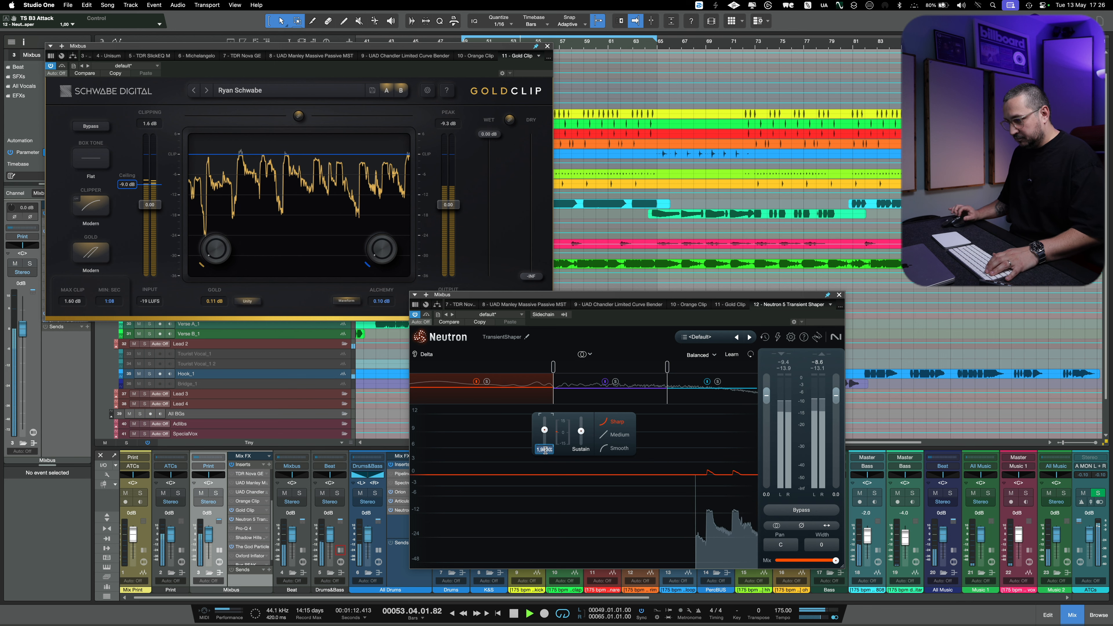
{"action": "type", "text": "0,5"}
{"action": "key", "text": "Return"}
{"action": "key", "text": "space"}
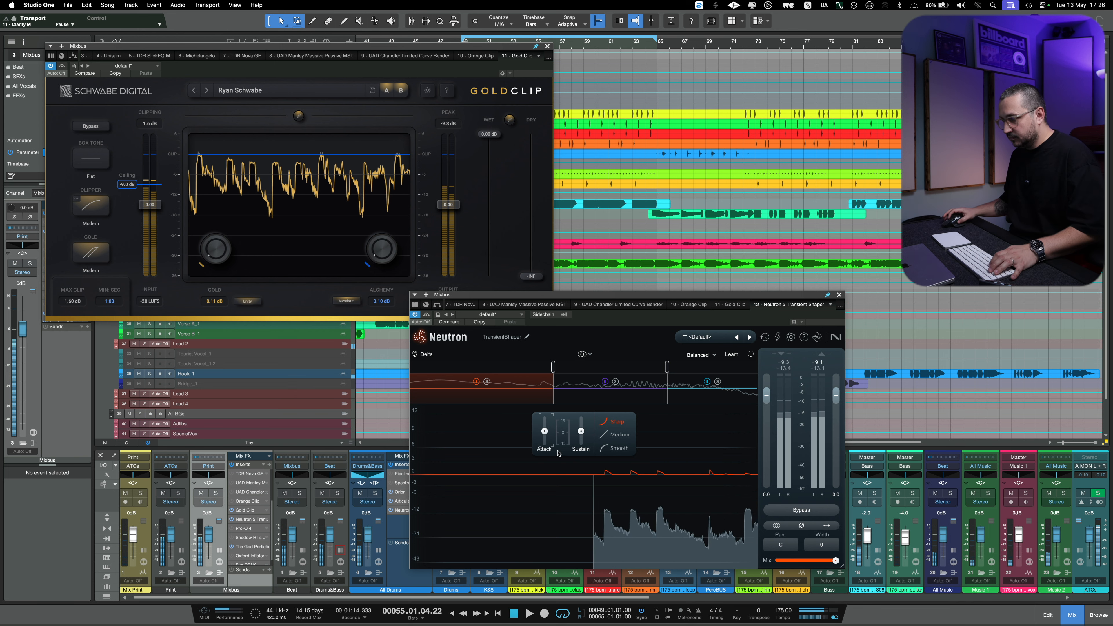